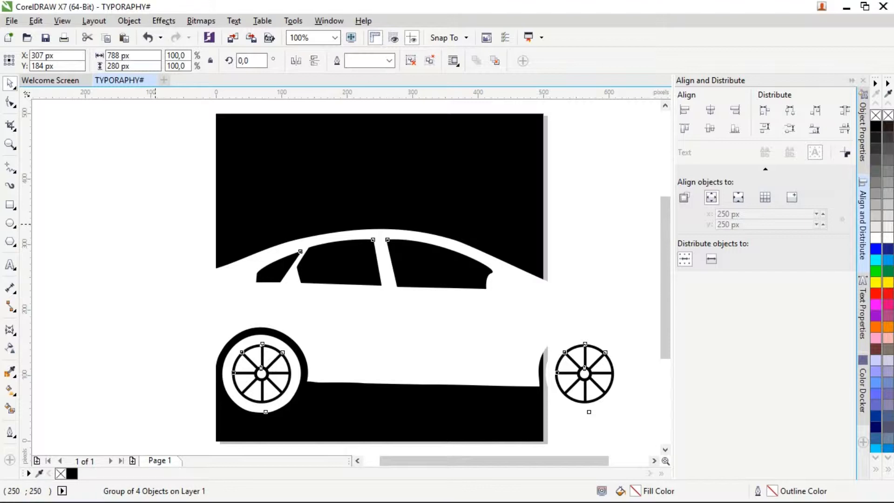
Step: Scale the car group down to about 449 × 160 px and centre it horizontally and vertically on the page
drag(154, 224, 234, 263)
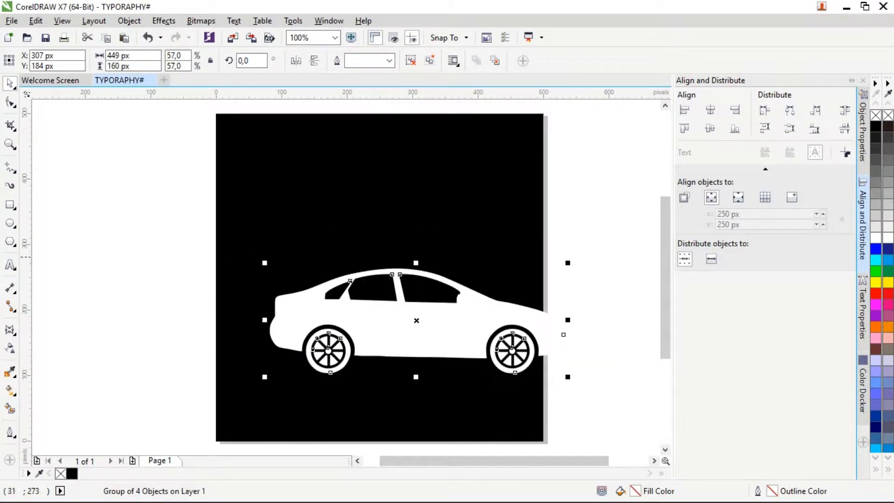
click(710, 110)
click(710, 128)
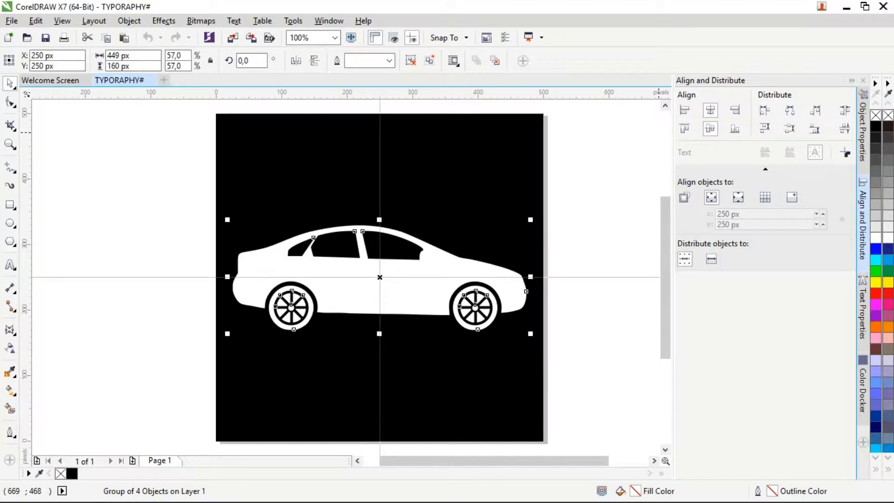
click(634, 187)
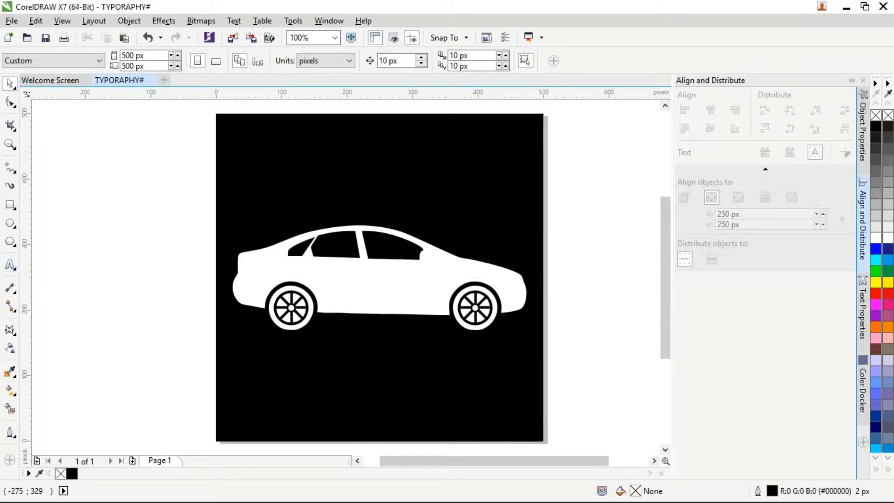
Step: Add the artistic text "OTW WISUDA" starting over the car's rear
click(10, 264)
click(256, 277)
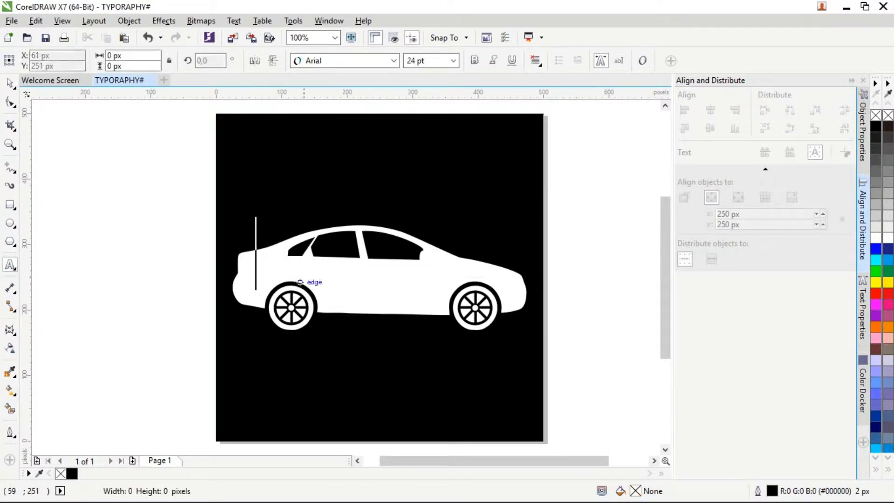
text(GTW)
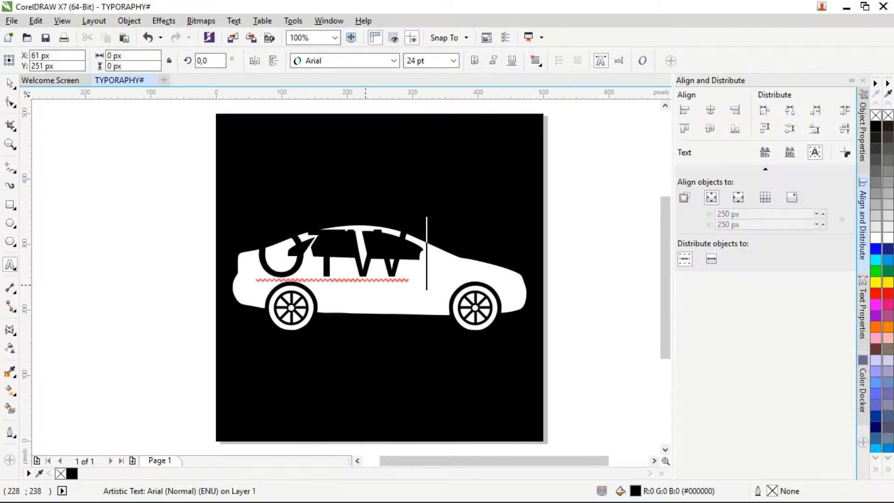
text( WISUDA)
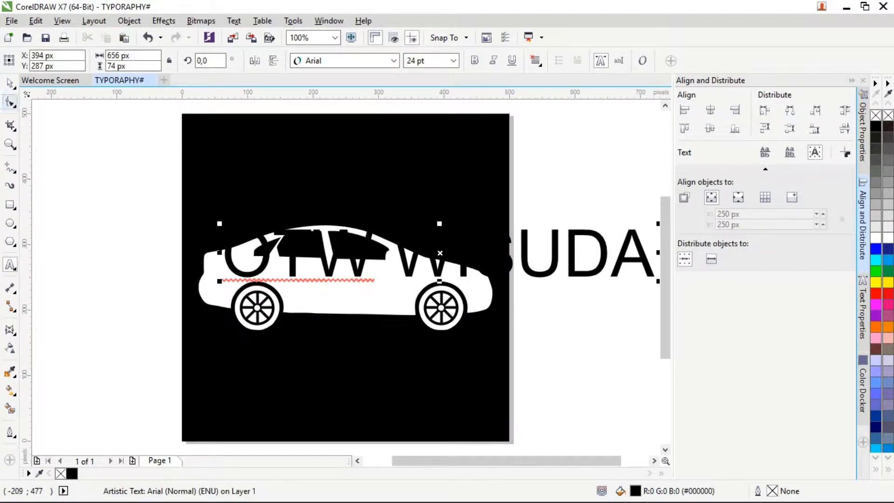
key(ctrl+space)
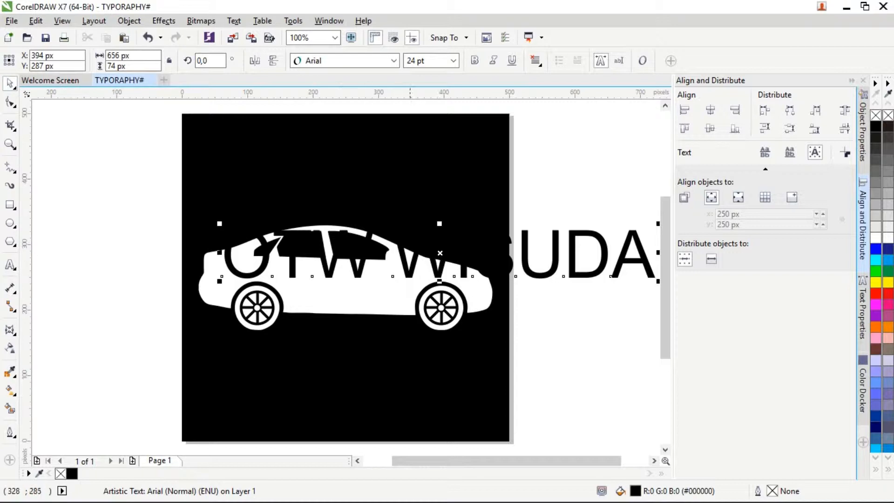
Step: Change the text's font to Edo SZ and shrink it over the car body to about 437 px wide
click(393, 60)
click(326, 92)
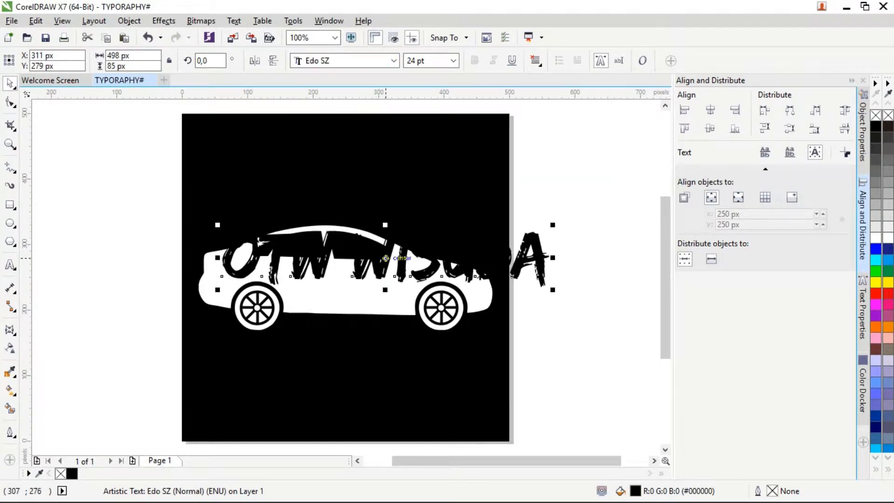
drag(385, 258, 364, 282)
scroll(238, 262, up, 1)
scroll(288, 270, down, 1)
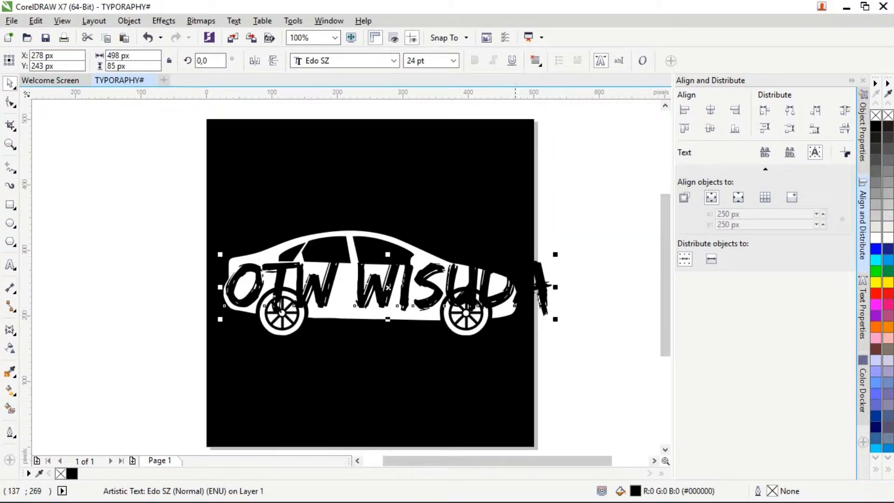
mouse_move(556, 255)
mouse_down()
mouse_move(523, 258)
mouse_move(526, 271)
mouse_move(559, 263)
mouse_up()
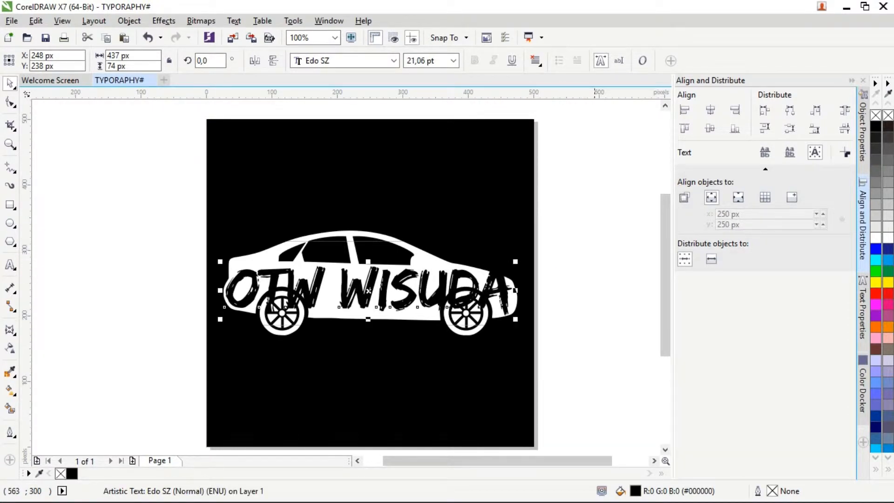
click(594, 253)
Step: Lock the black background rectangle and the car group
click(462, 177)
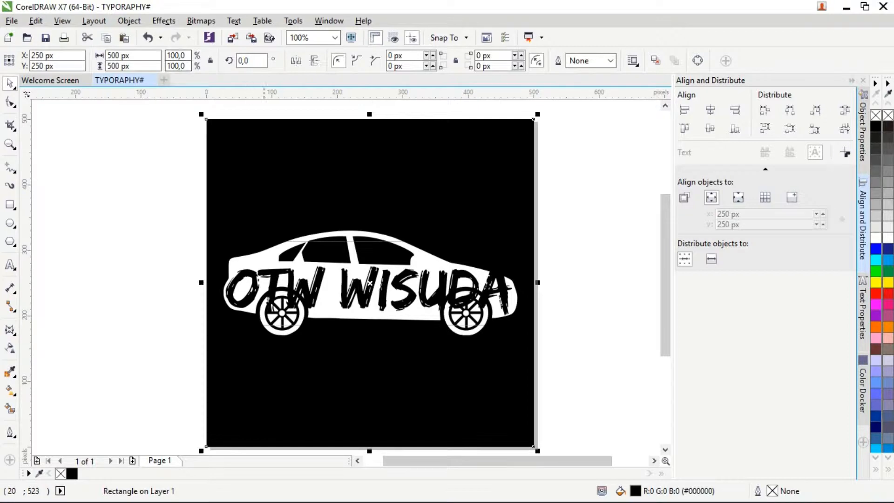
shift+click(270, 249)
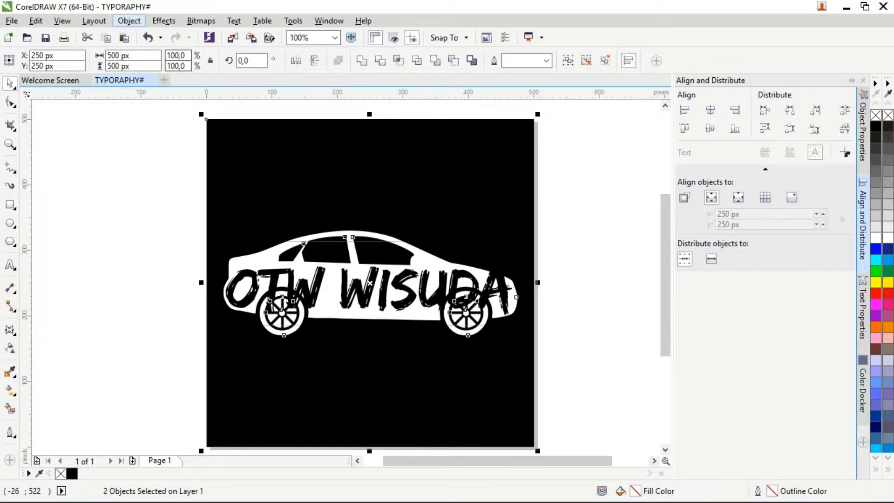
click(129, 21)
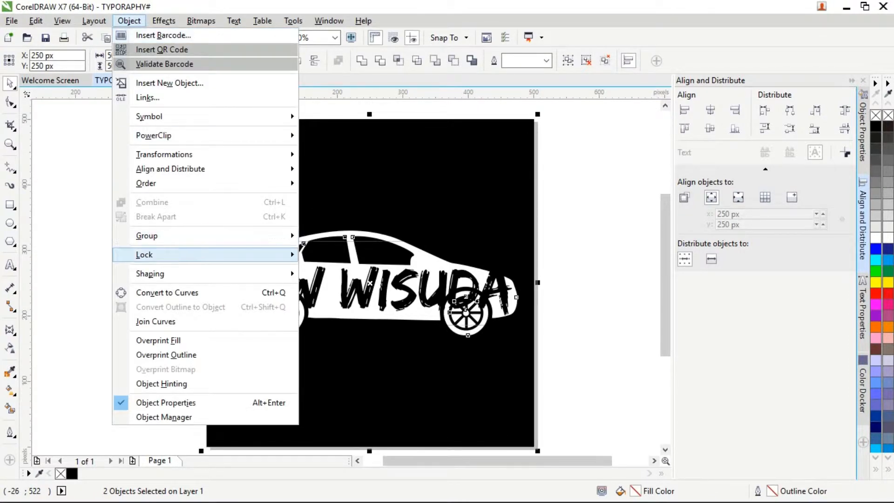
click(335, 254)
click(568, 299)
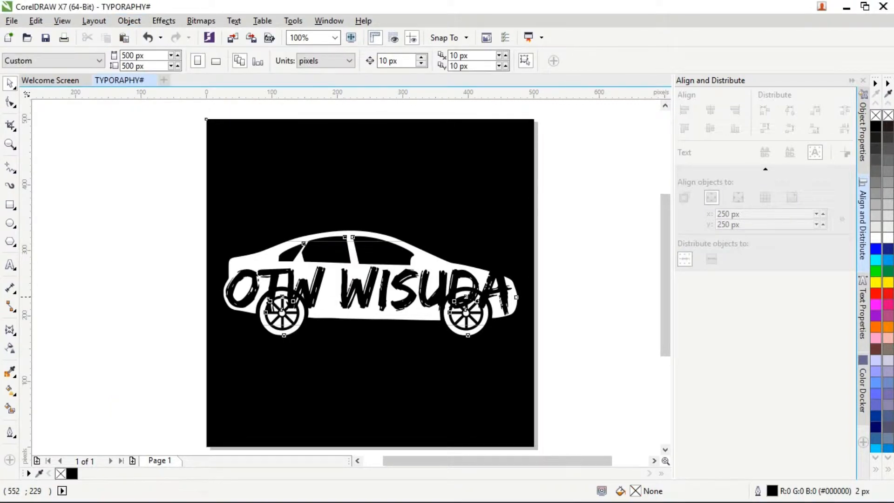
Step: Reposition the "OTW WISUDA" text over the car body, centred at about X 248 px, Y 239 px
click(420, 295)
drag(425, 297, 391, 300)
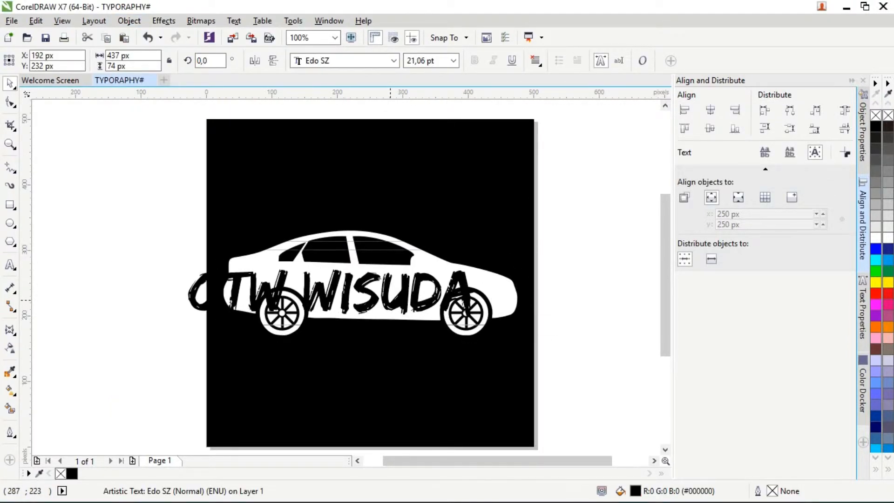
scroll(359, 268, up, 2)
scroll(358, 268, down, 1)
scroll(358, 267, down, 1)
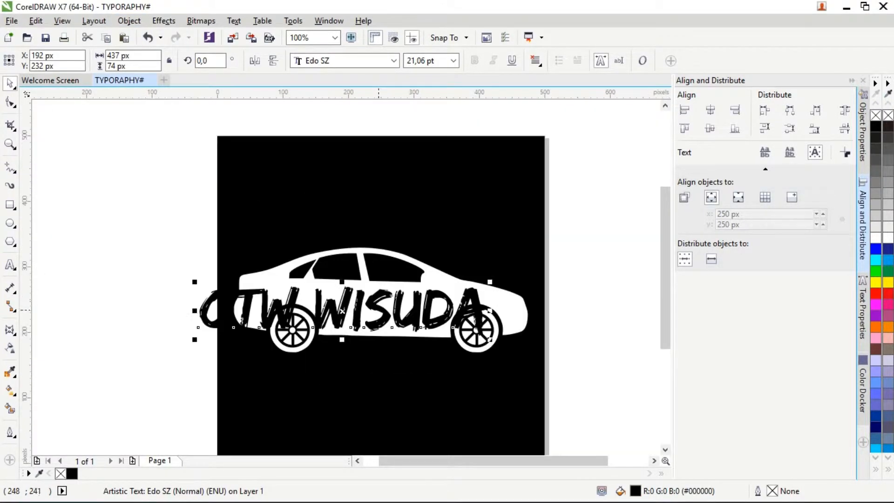
drag(380, 309, 416, 305)
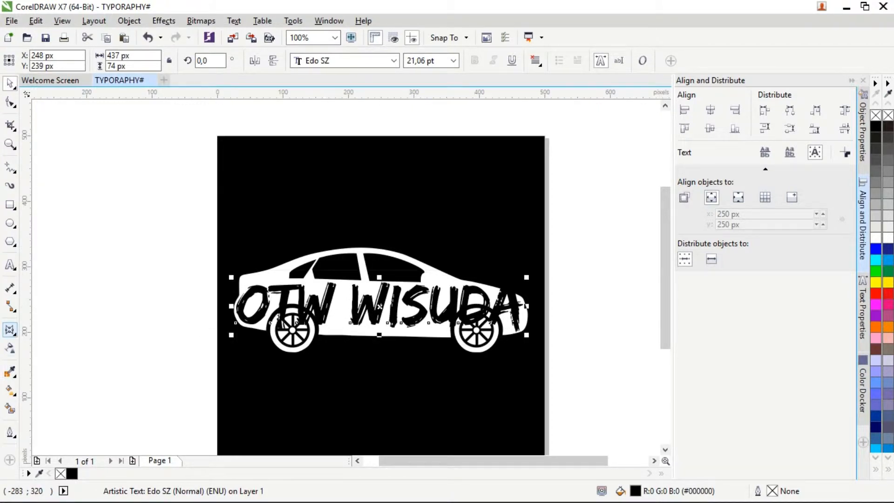
Step: Apply an envelope to the text, arching its bottom edge over the left wheel and down the arch's right side with an added node
click(10, 330)
scroll(351, 319, up, 1)
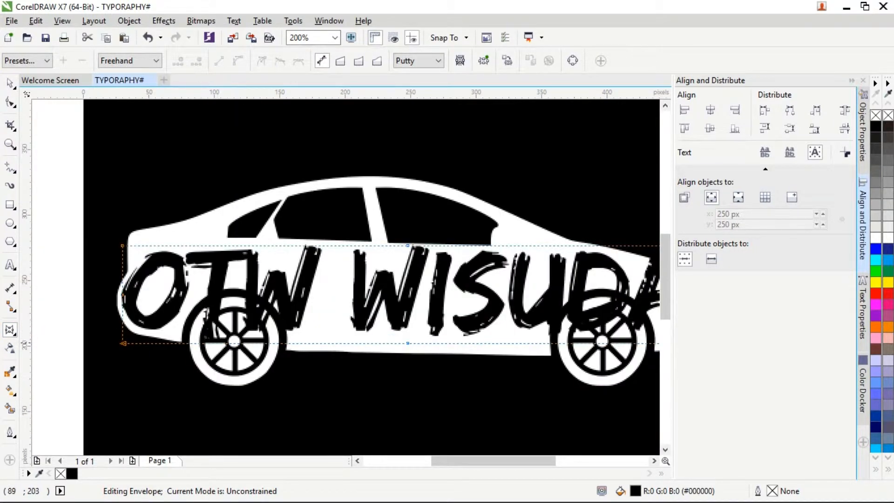
drag(231, 343, 230, 287)
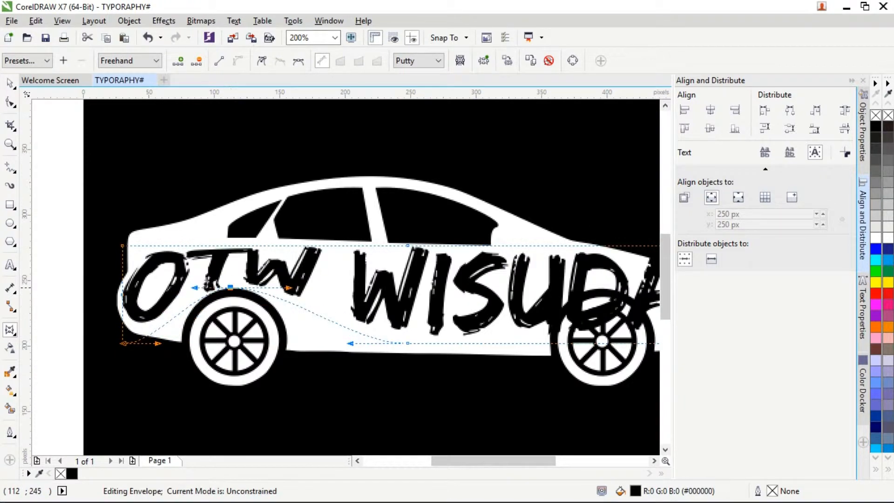
drag(289, 289, 290, 289)
click(307, 309)
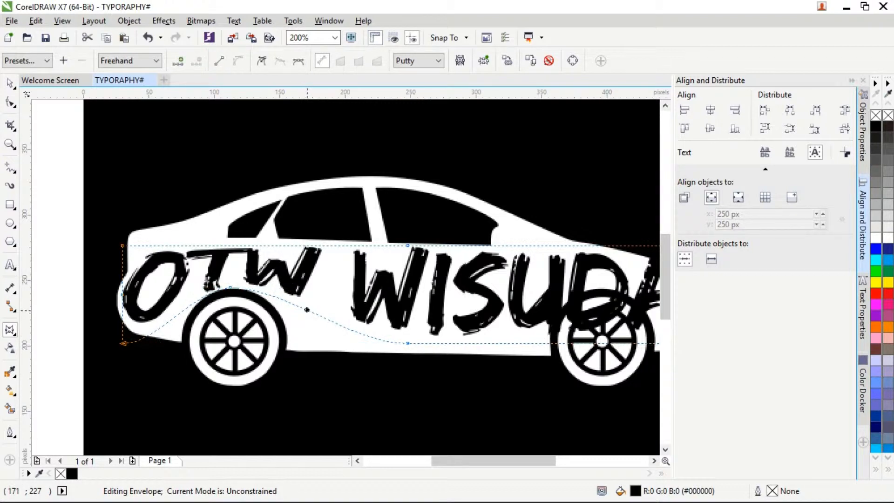
key(plus)
drag(306, 310, 285, 318)
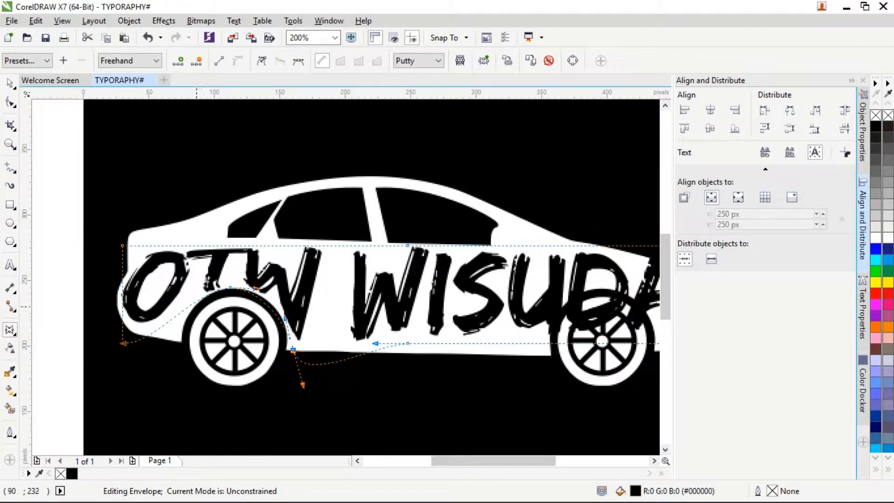
Step: Add an envelope node at the lower left end of the left wheel arch and curve the edge along the arch
double_click(171, 321)
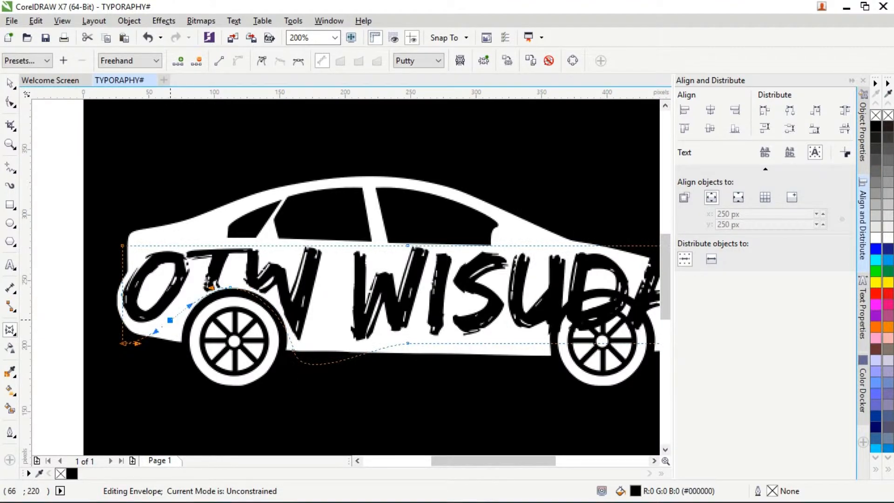
click(177, 333)
drag(172, 319, 190, 309)
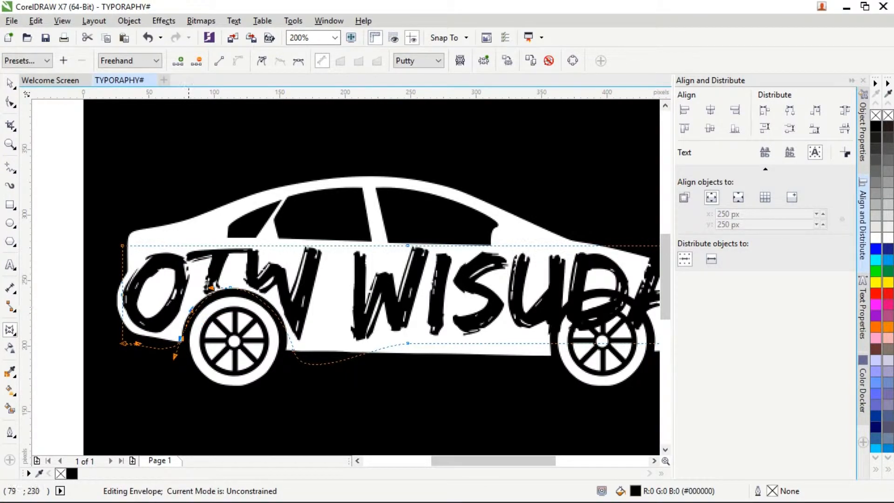
Step: Move the envelope's upper-left corner to the car's rear top corner and its bottom middle node onto the body's lower edge
drag(122, 245, 131, 231)
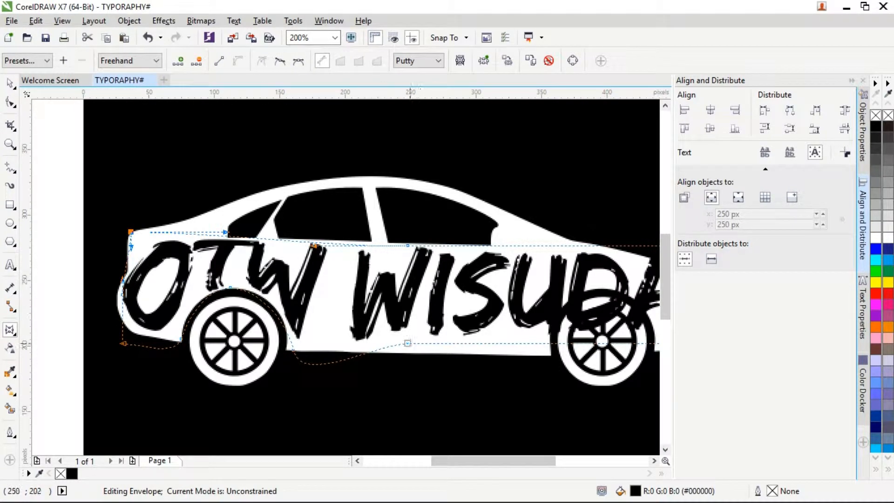
drag(409, 343, 348, 351)
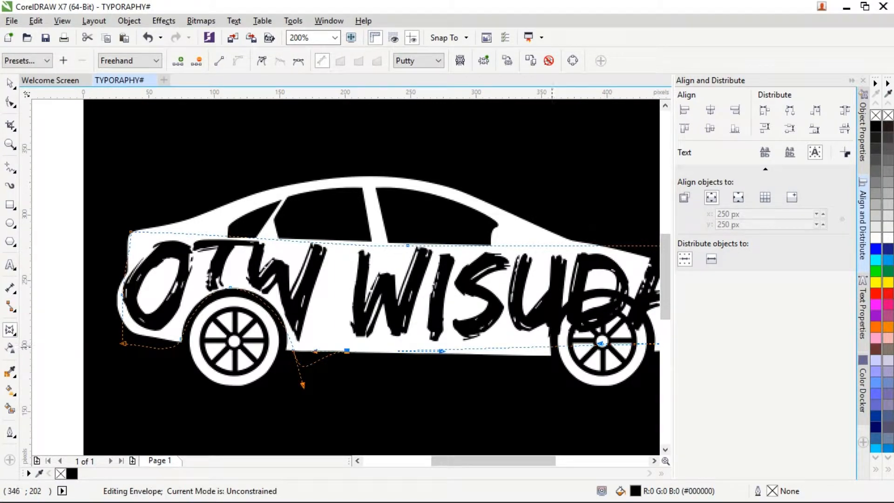
Step: Raise the envelope's bottom edge over the right wheel and bend it down the arch's left side with an added node
scroll(575, 353, down, 1)
scroll(576, 353, up, 2)
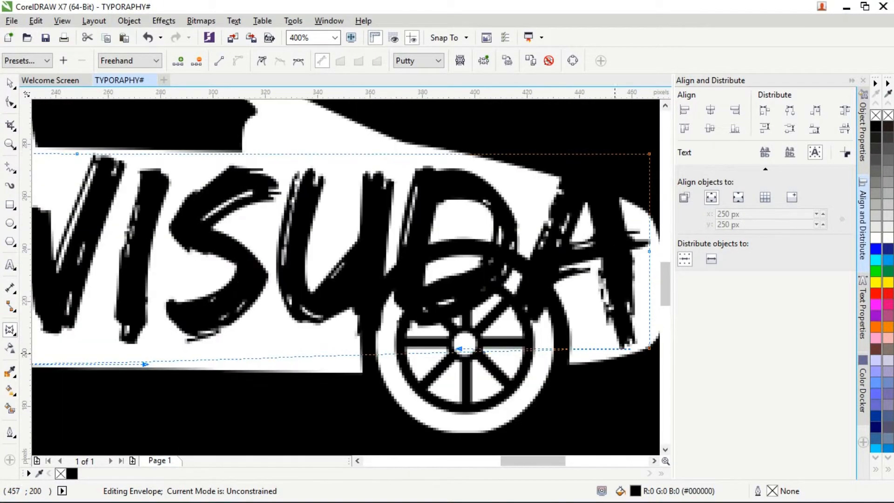
drag(477, 353, 466, 238)
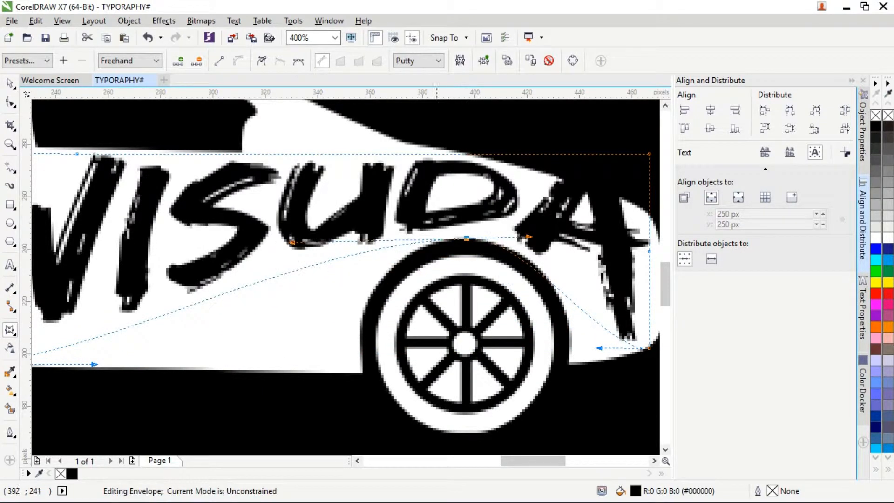
drag(310, 262, 360, 366)
drag(412, 352, 349, 287)
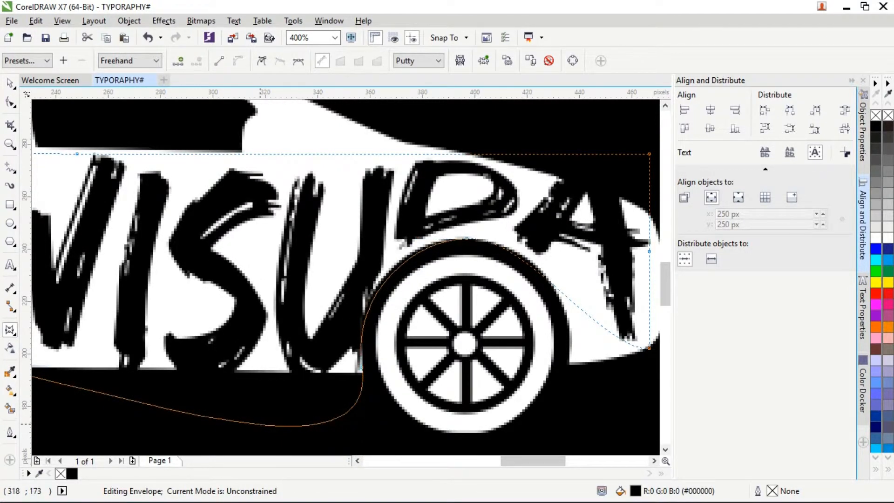
Step: Add an envelope node on the body's lower edge below the "S" and refine the node and curve left of the right wheel
click(260, 424)
drag(259, 424, 202, 370)
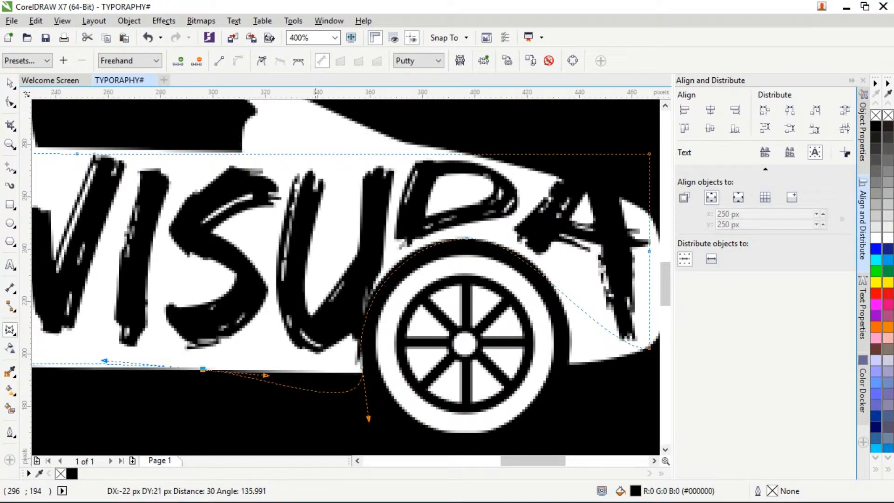
drag(368, 418, 349, 403)
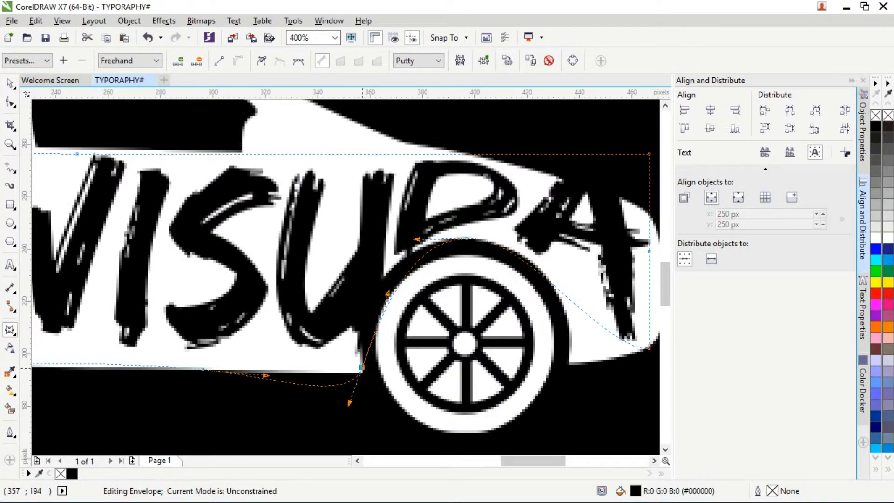
drag(361, 368, 351, 363)
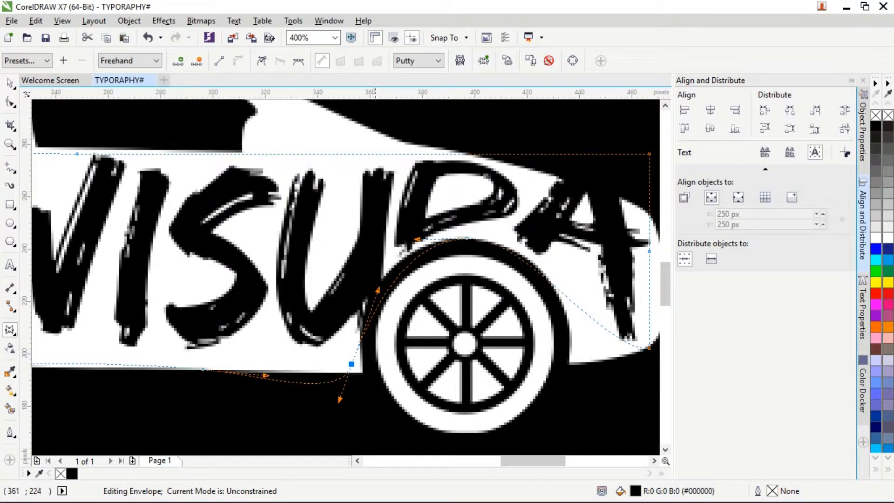
drag(376, 290, 359, 260)
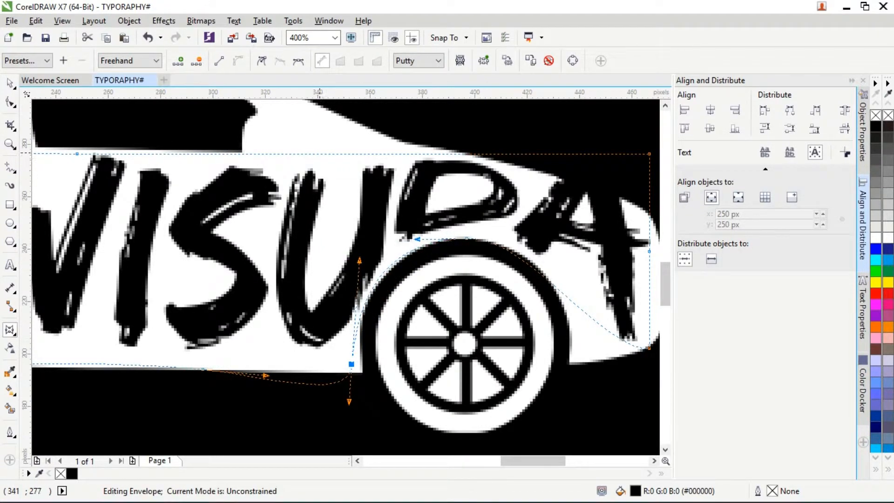
Step: Add nodes to the envelope's top edge above the "U" and beside the front window, shaping it up behind the window and down the hood
drag(318, 154, 306, 127)
key(ctrl+z)
double_click(306, 154)
drag(307, 154, 312, 110)
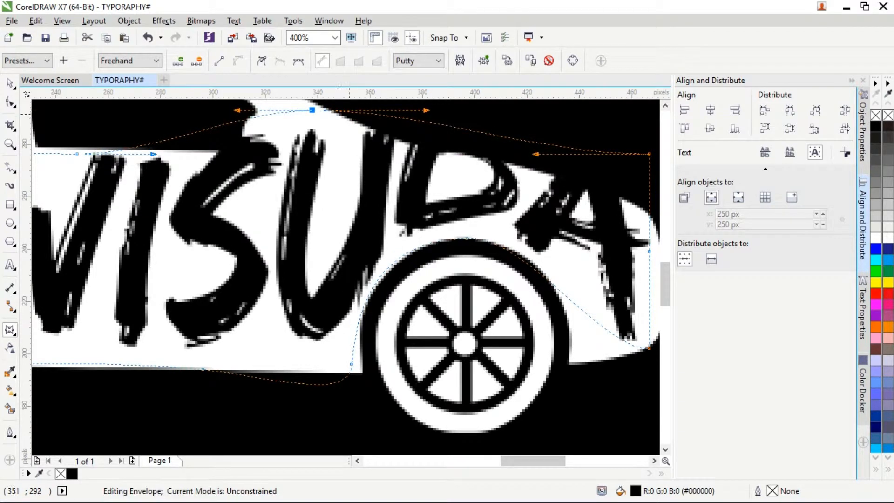
drag(426, 110, 423, 169)
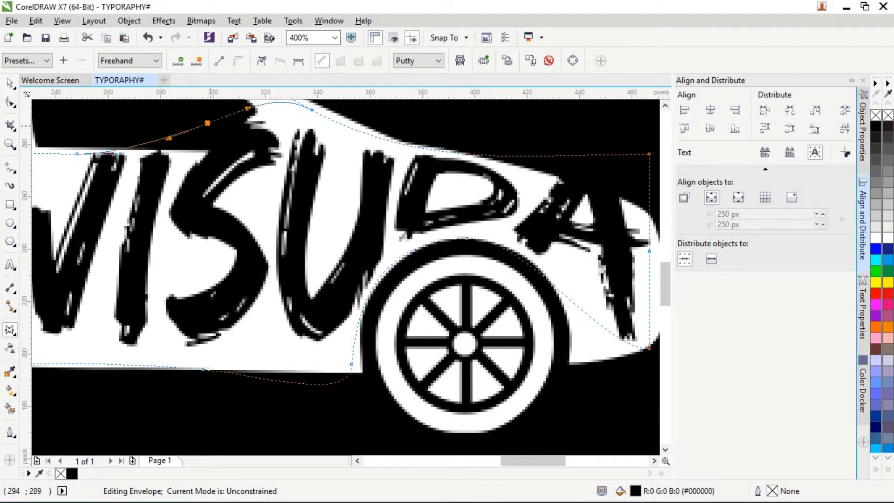
drag(198, 120, 258, 189)
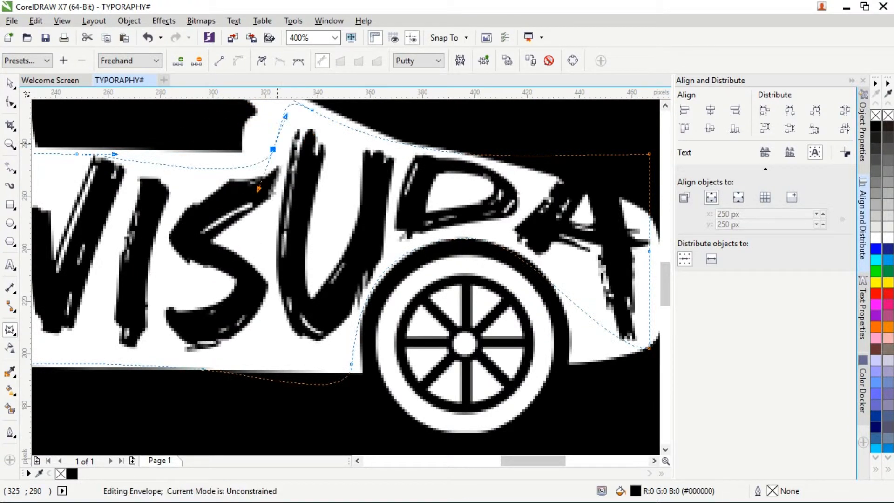
Step: Reposition the envelope node at the front window's lower corner and adjust its curve to follow the window's rounded front edge
drag(272, 150, 257, 136)
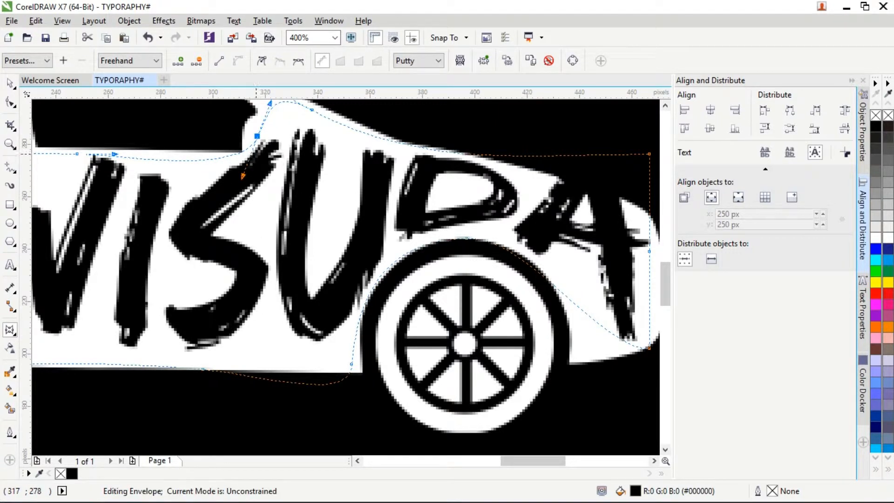
mouse_move(243, 176)
mouse_down()
mouse_move(235, 166)
mouse_move(254, 131)
mouse_move(238, 156)
mouse_move(255, 166)
mouse_up()
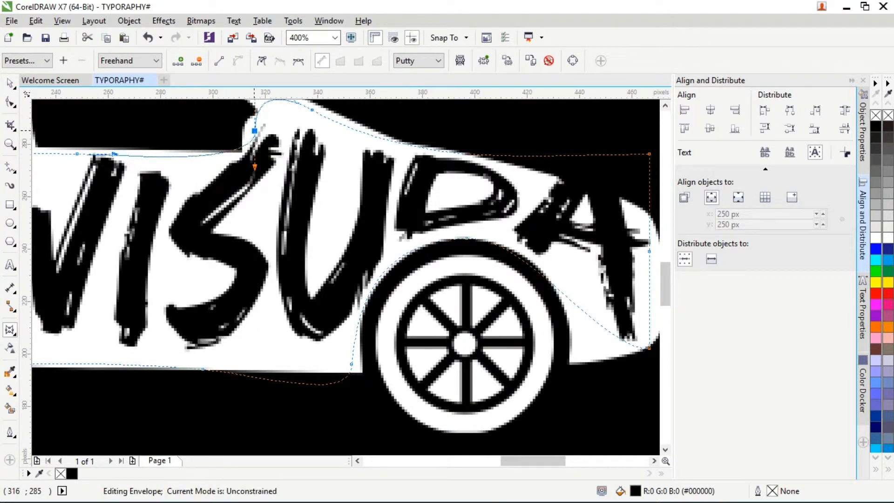
drag(255, 130, 252, 136)
Step: Move the envelope's upper-right corner to the hood's front end, curve its top edge along the hood, and fit its right side to the front bumper
scroll(281, 177, down, 2)
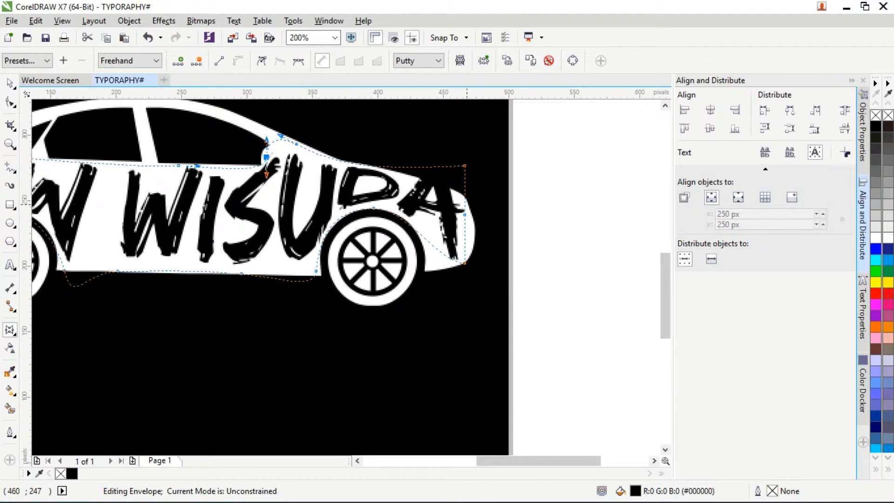
drag(465, 166, 460, 192)
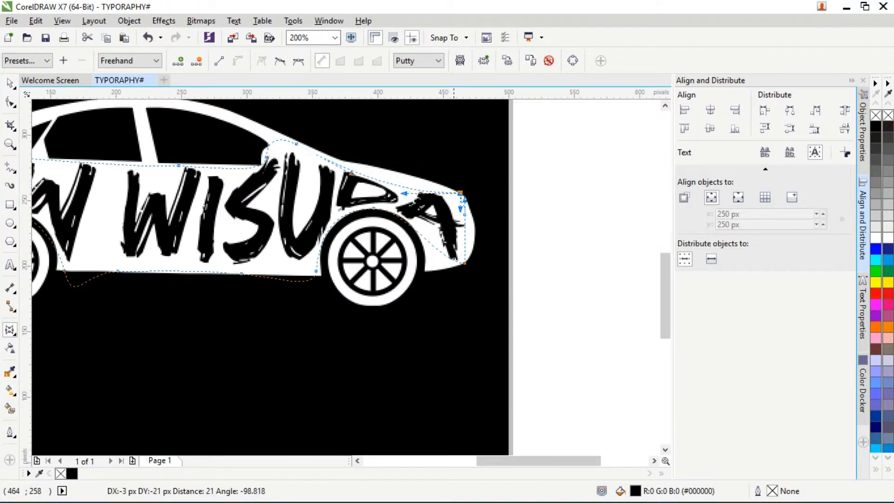
drag(403, 193, 407, 172)
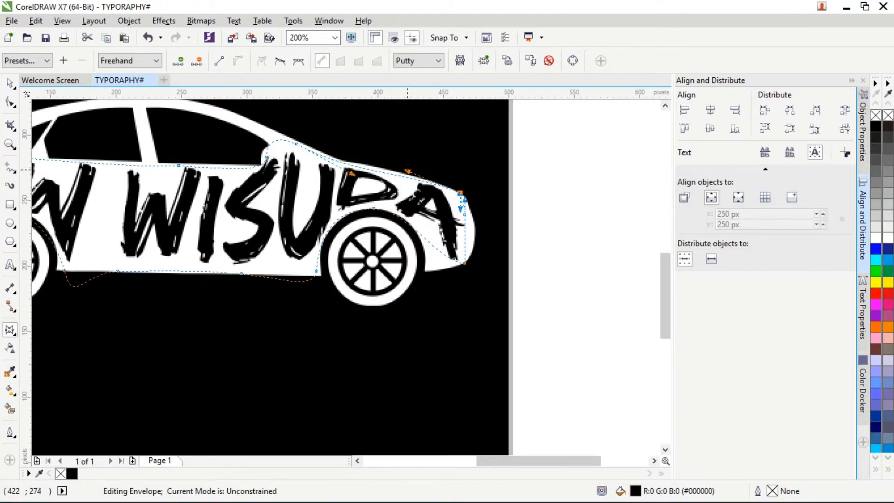
drag(465, 263, 468, 259)
mouse_move(466, 216)
mouse_down()
mouse_move(473, 217)
mouse_move(468, 206)
mouse_up()
click(473, 218)
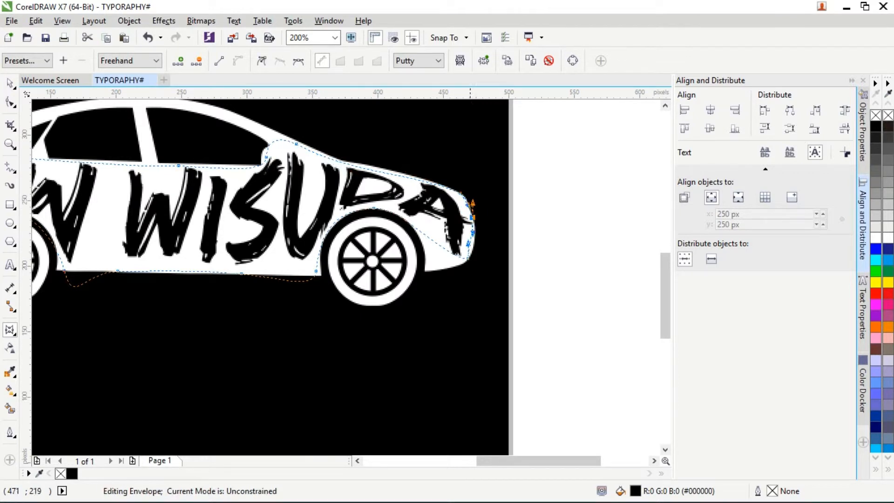
Step: Shape the envelope's lower edge along the front bumper's underside and up around the right wheel arch using a node beside the wheel
click(468, 259)
drag(471, 242, 430, 234)
click(433, 245)
Step: Raise the envelope's top middle node onto the lower window line above the "W" of "WISUDA"
scroll(402, 252, down, 1)
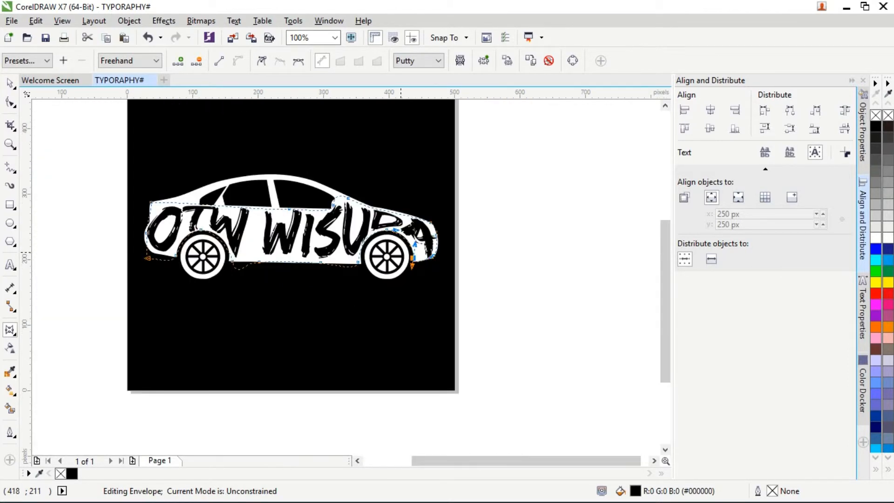
scroll(297, 239, up, 1)
click(303, 299)
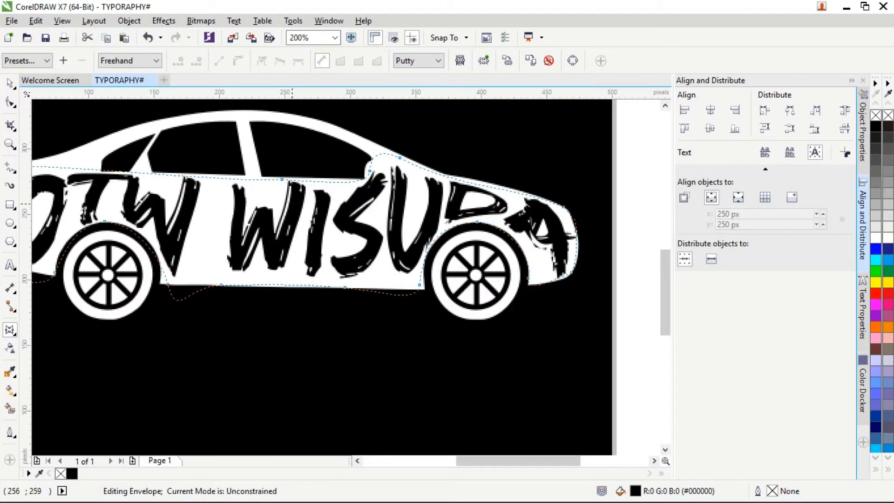
drag(282, 180, 273, 175)
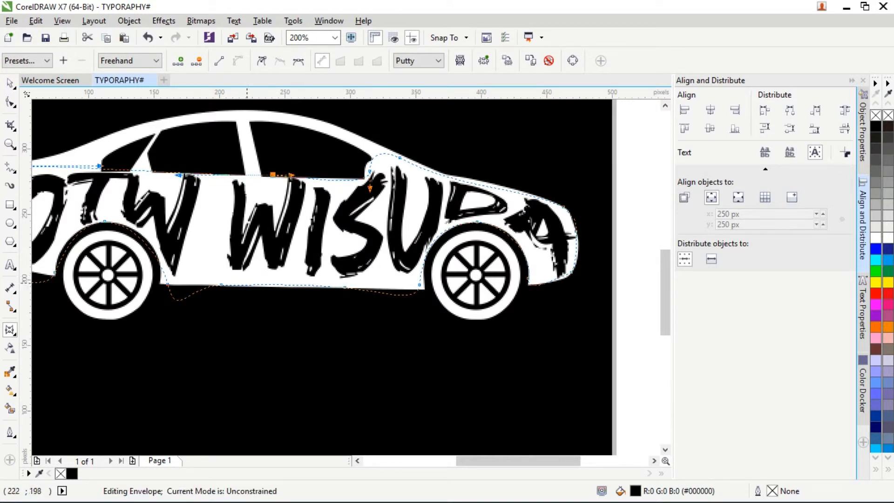
Step: Add a lower-edge envelope node below the "W" of "WISUDA", straighten the segment to its right, and reposition both end nodes
click(247, 284)
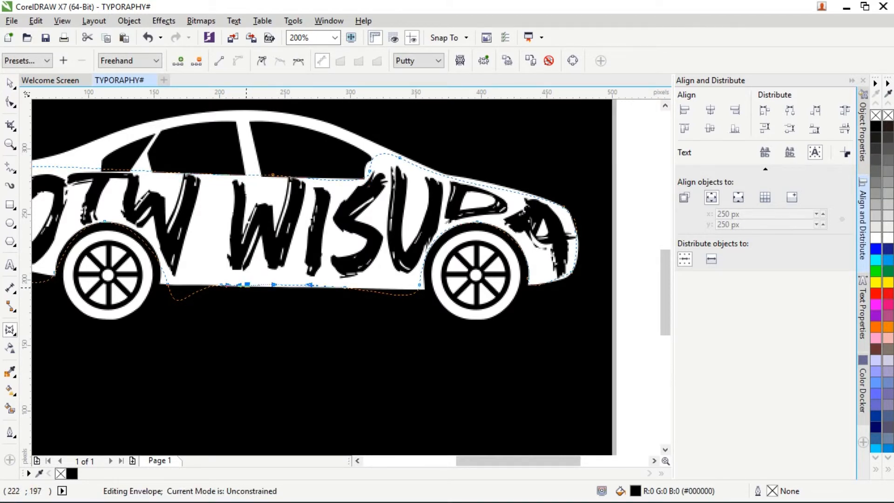
click(219, 60)
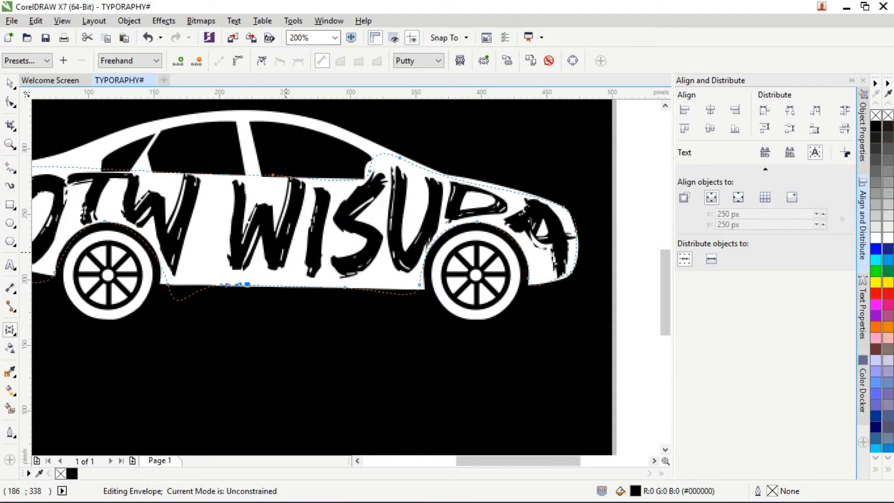
drag(345, 288, 317, 291)
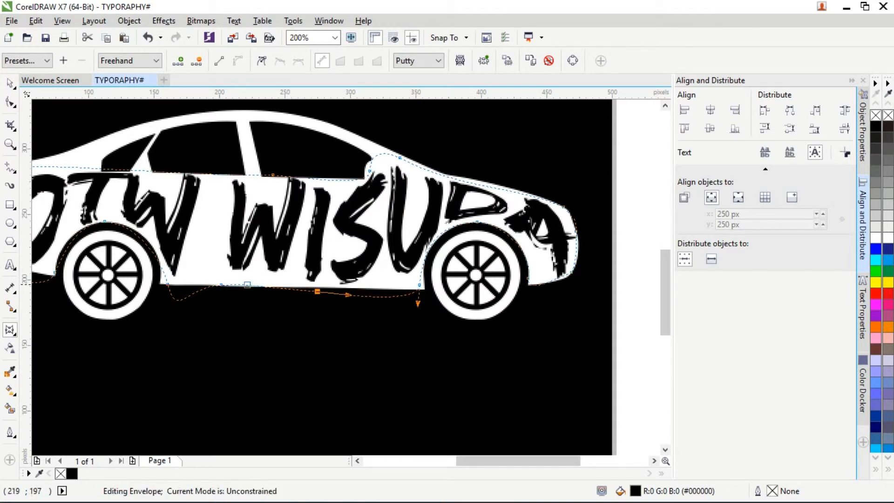
drag(246, 284, 244, 290)
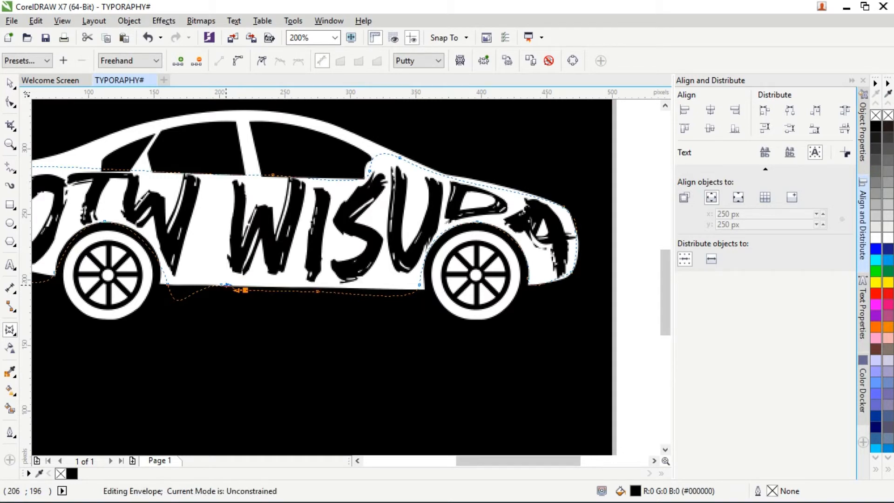
Step: Delete the extra lower-edge node left of the "W" of "WISUDA", lower the two remaining nodes slightly, and nudge the node beside the right wheel
click(223, 285)
key(Delete)
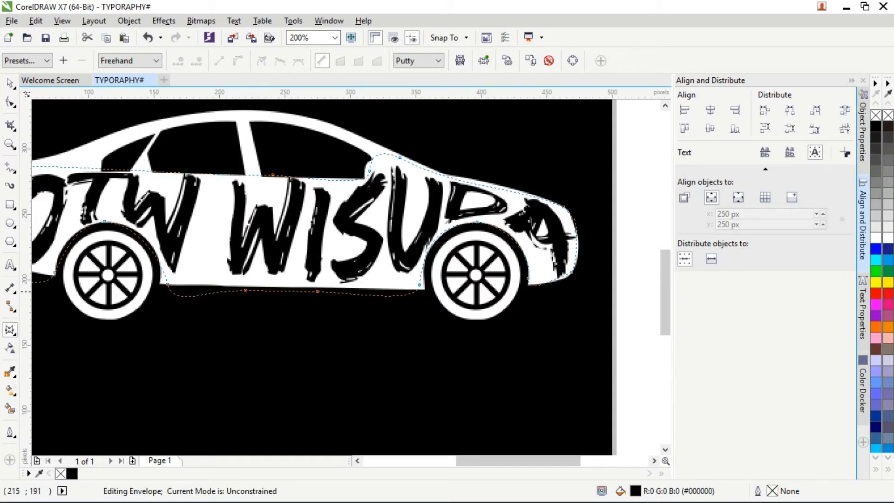
drag(246, 290, 243, 295)
drag(317, 292, 318, 293)
drag(420, 284, 419, 283)
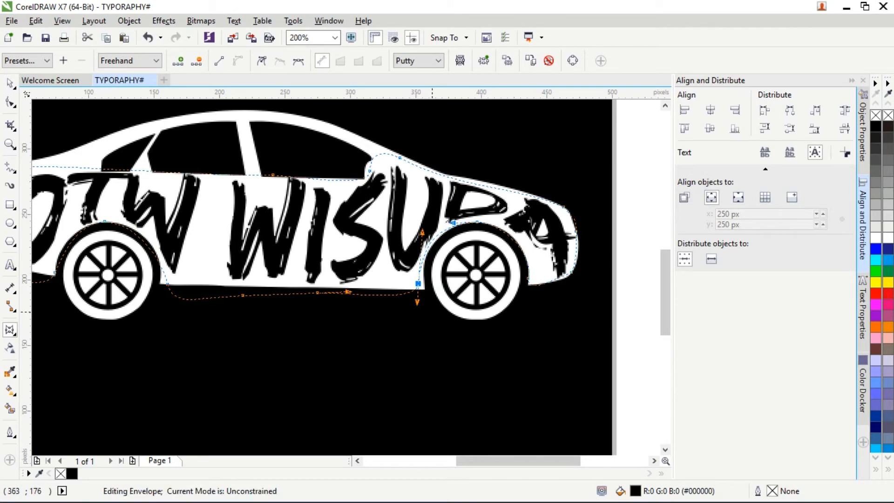
Step: Finish editing the envelope with the Pick tool and deselect the warped text
click(430, 311)
scroll(430, 311, down, 1)
click(10, 83)
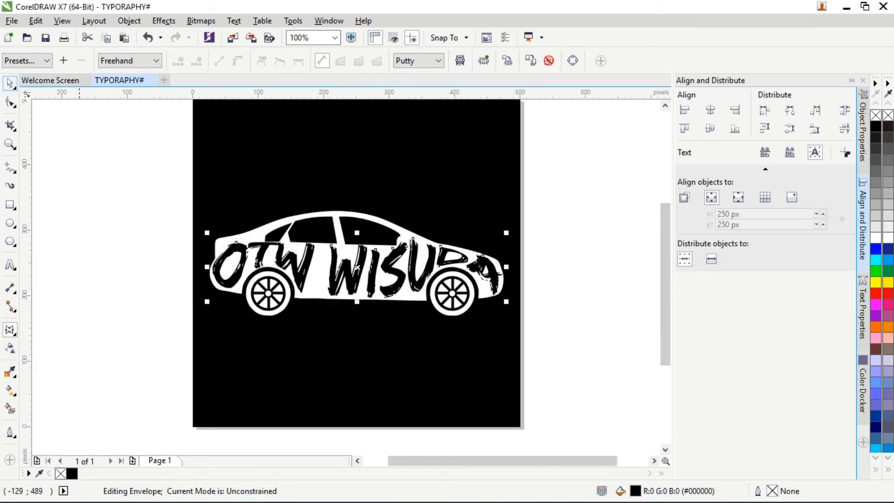
click(97, 154)
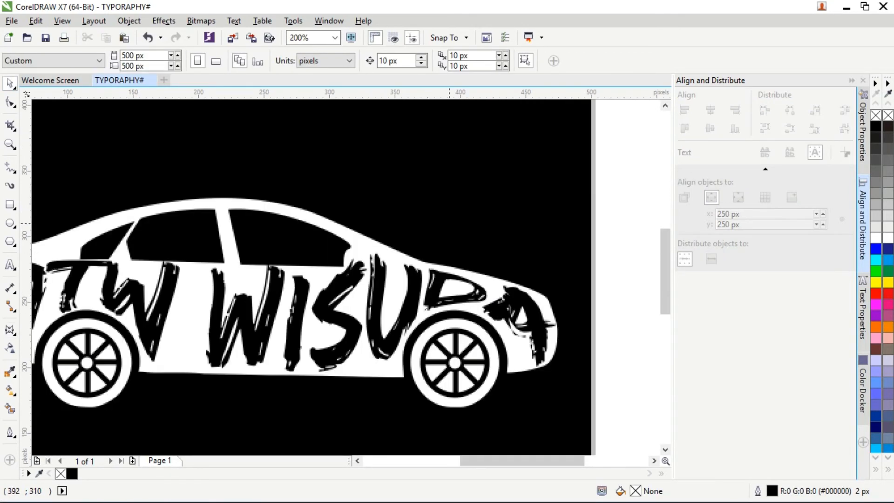
drag(665, 277, 666, 272)
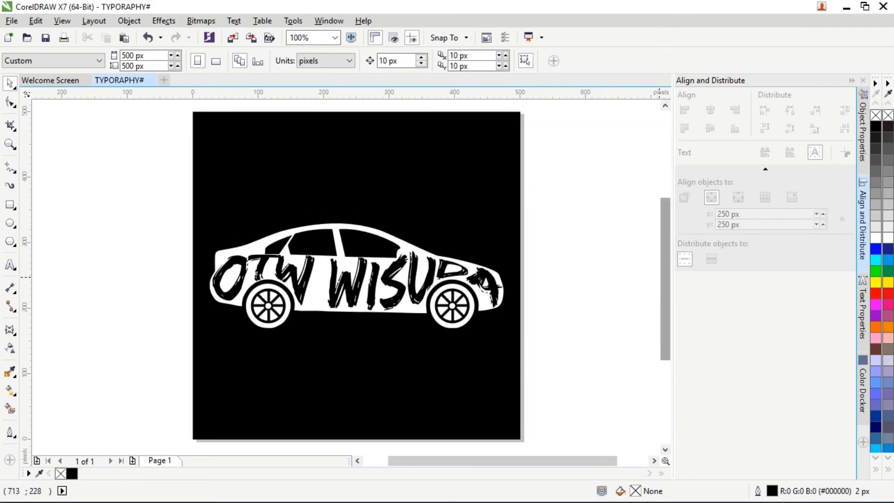